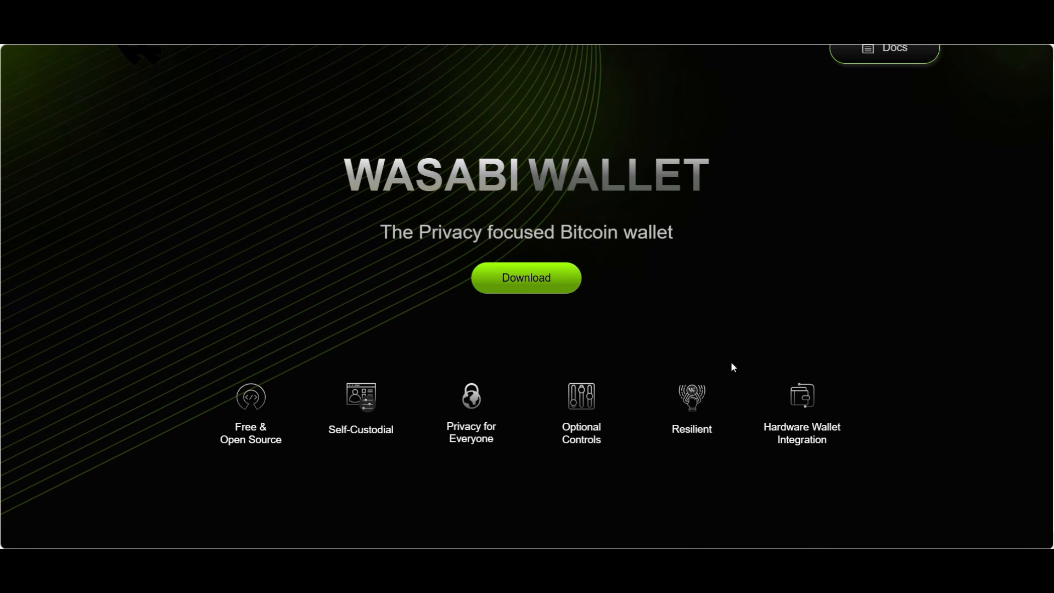
Look through the Wasabi Wallet homepage, including the privacy features and the download options for each operating system
{"action": "scroll", "coordinate": [780, 353], "scroll_direction": "down", "scroll_amount": 10}
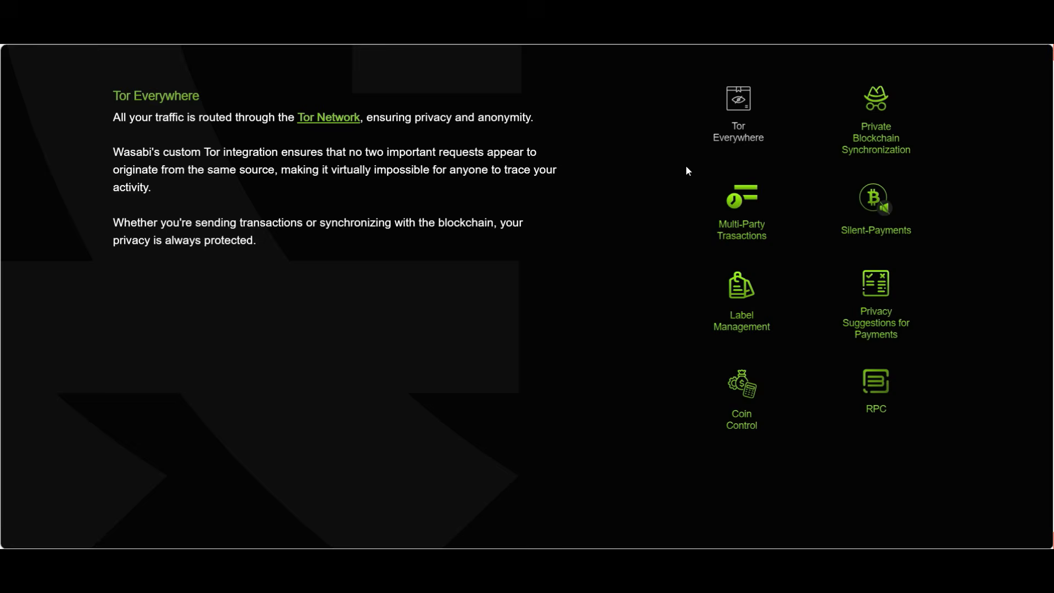
{"action": "scroll", "coordinate": [736, 165], "scroll_direction": "up", "scroll_amount": 3}
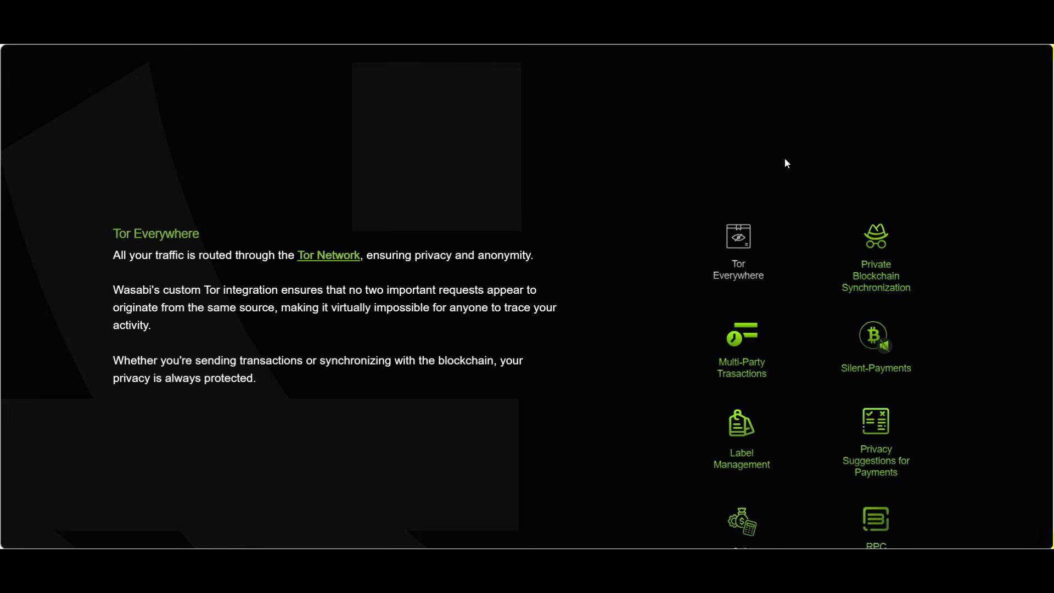
{"action": "scroll", "coordinate": [631, 204], "scroll_direction": "down", "scroll_amount": 3}
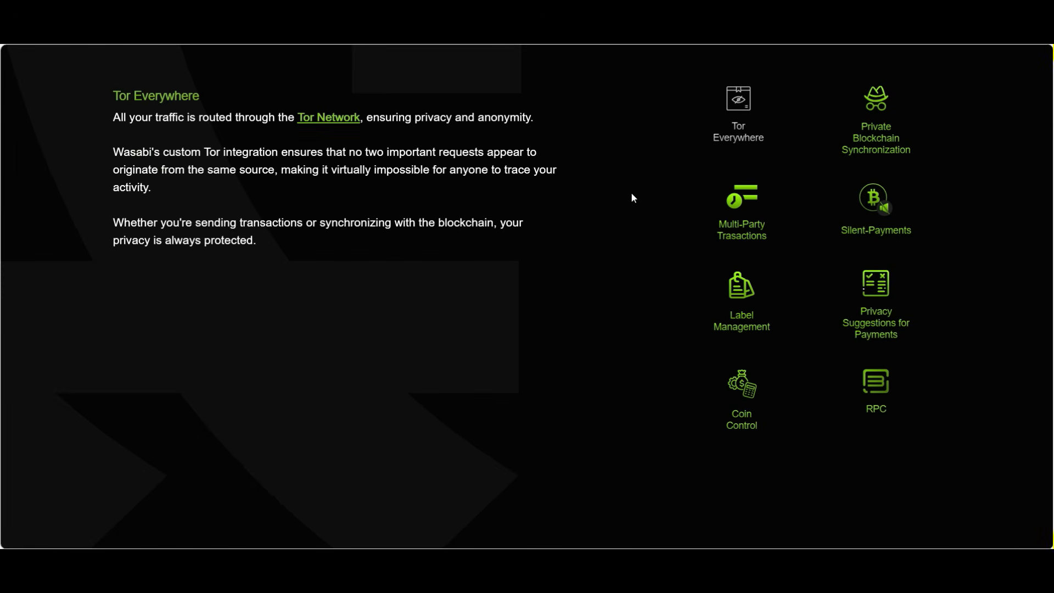
{"action": "scroll", "coordinate": [633, 197], "scroll_direction": "down", "scroll_amount": 3}
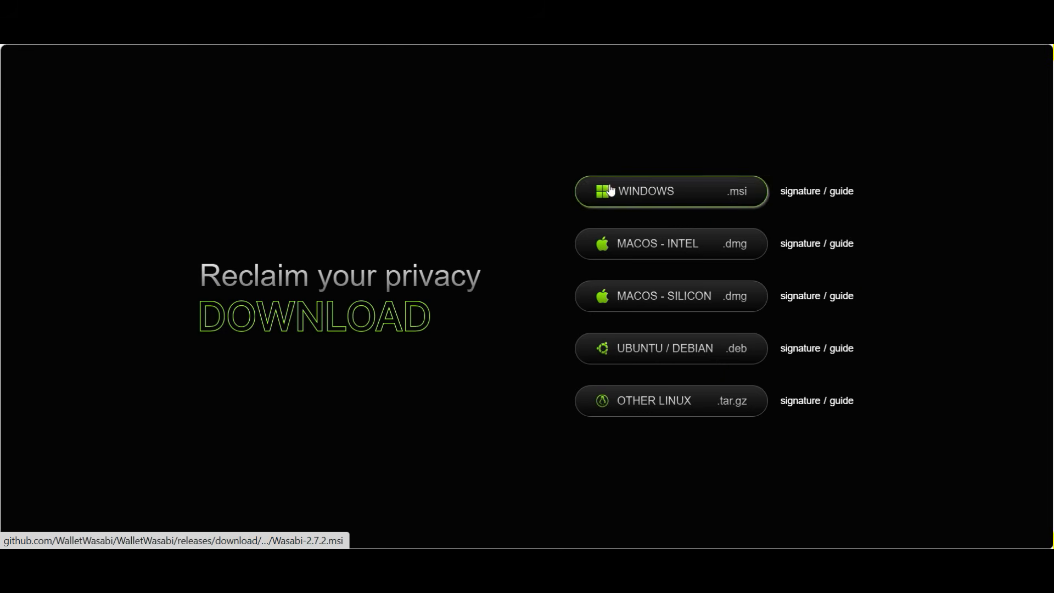
{"action": "scroll", "coordinate": [468, 198], "scroll_direction": "down", "scroll_amount": 2}
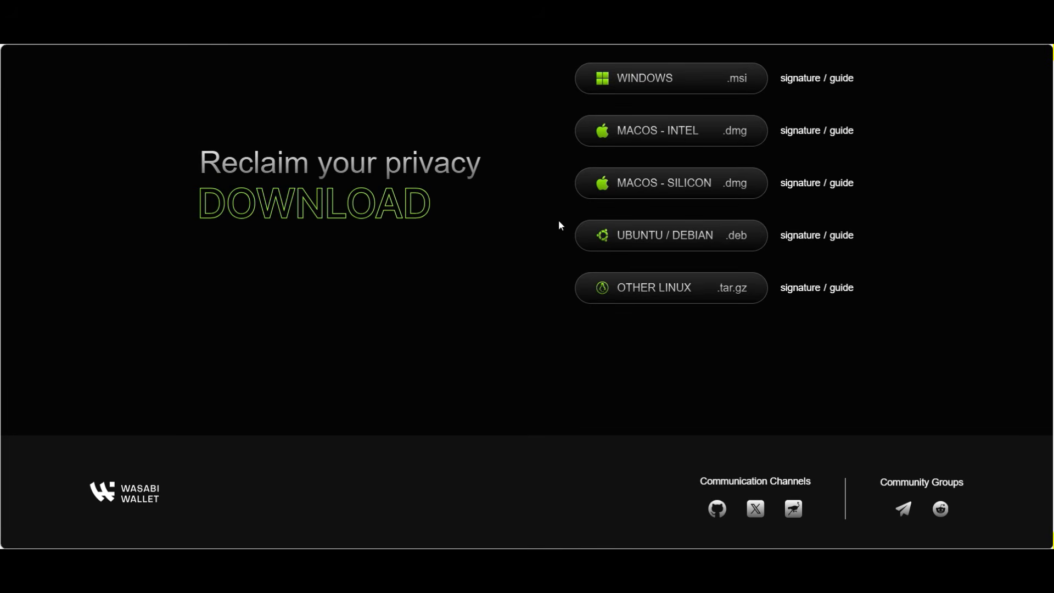
{"action": "key", "text": "Home"}
{"action": "scroll", "coordinate": [564, 222], "scroll_direction": "down", "scroll_amount": 7}
{"action": "scroll", "coordinate": [565, 223], "scroll_direction": "up", "scroll_amount": 7}
Download the Windows .msi installer of Wasabi Wallet
{"action": "left_click", "coordinate": [544, 280]}
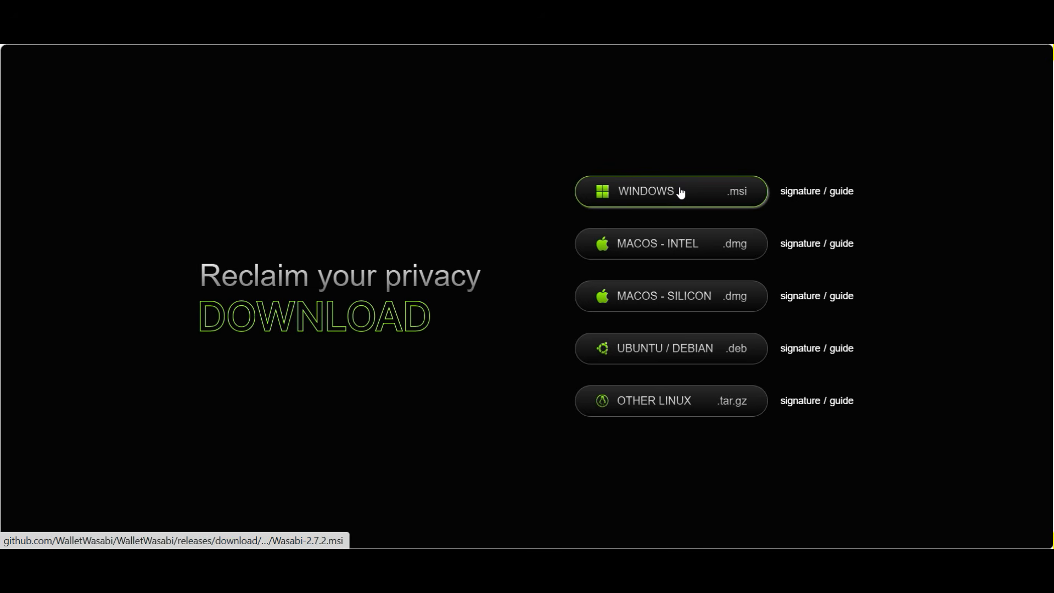
{"action": "left_click", "coordinate": [685, 191]}
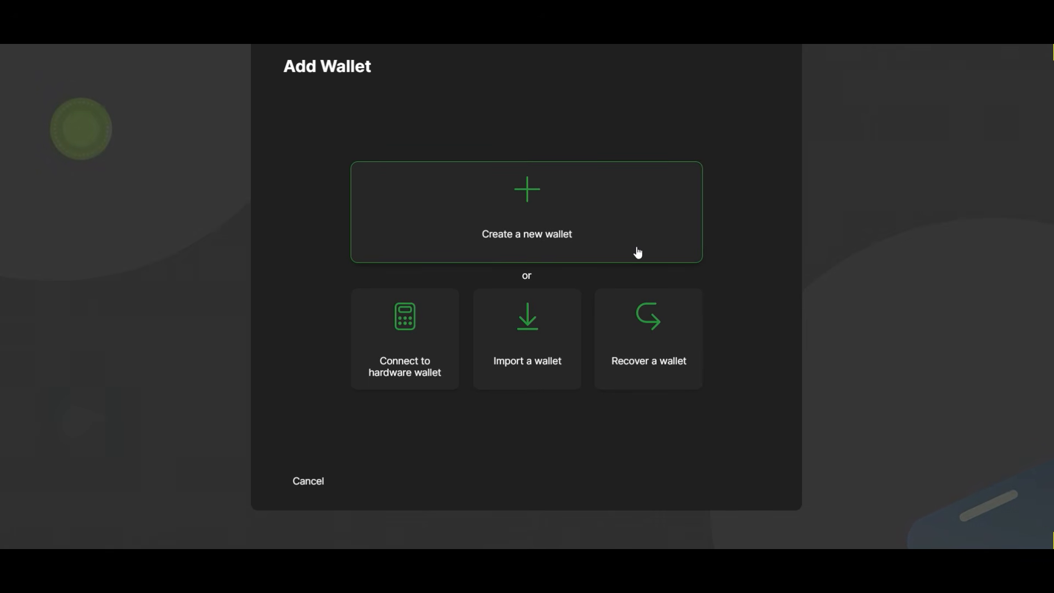
Start creating a new wallet named prova and choose Multi-share Backup as its backup type
{"action": "left_click", "coordinate": [604, 222]}
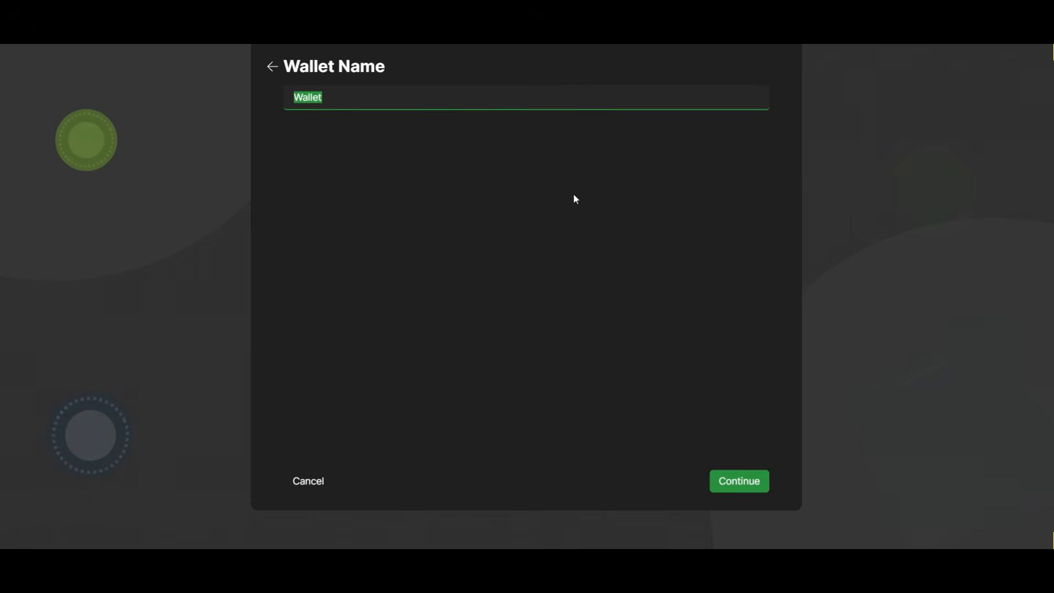
{"action": "type", "text": "prov"}
{"action": "type", "text": "s"}
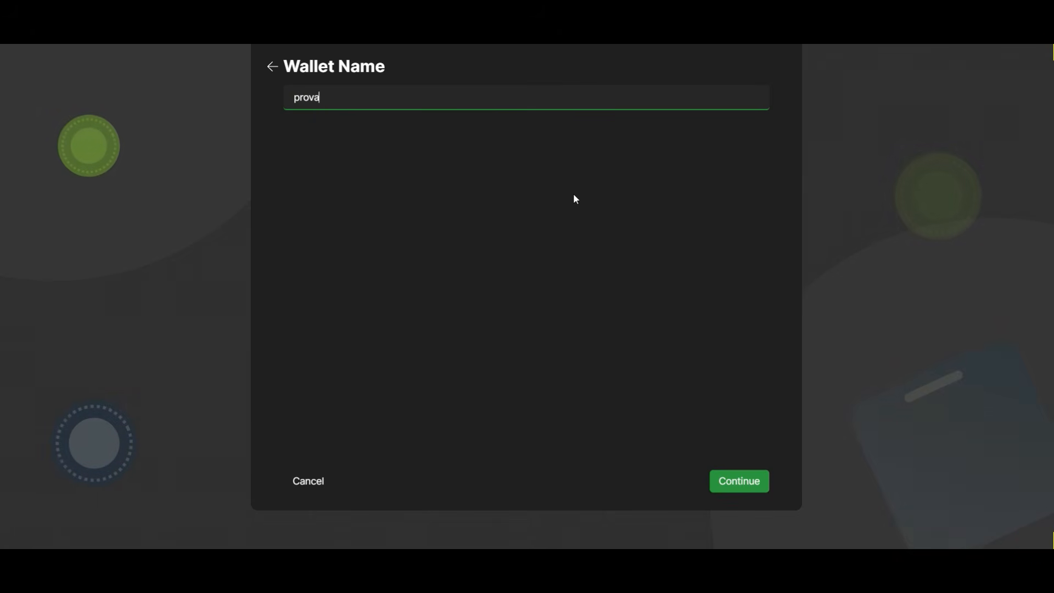
{"action": "left_click", "coordinate": [750, 485]}
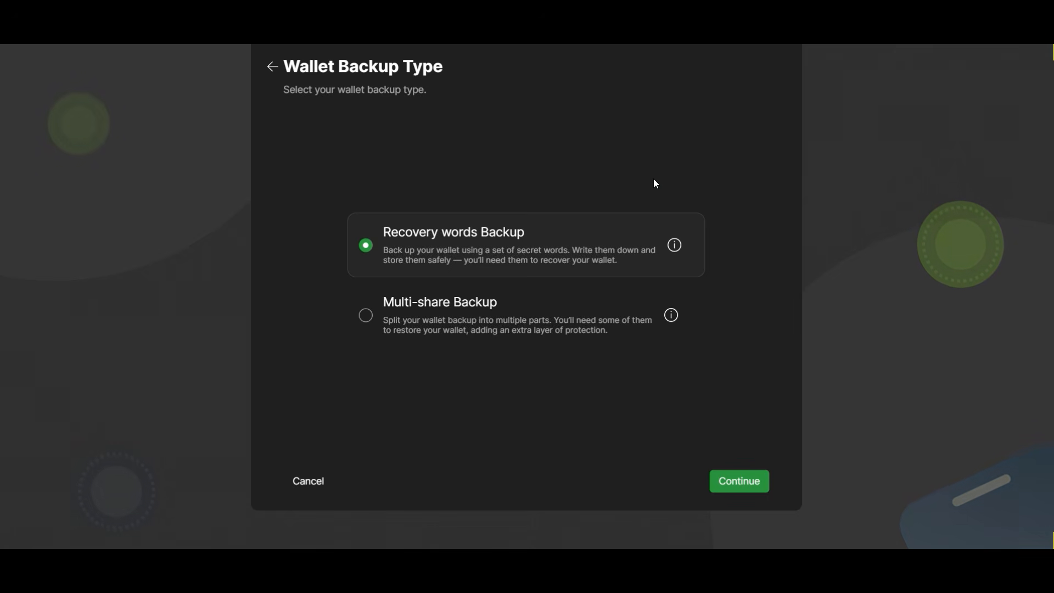
{"action": "left_click", "coordinate": [577, 321]}
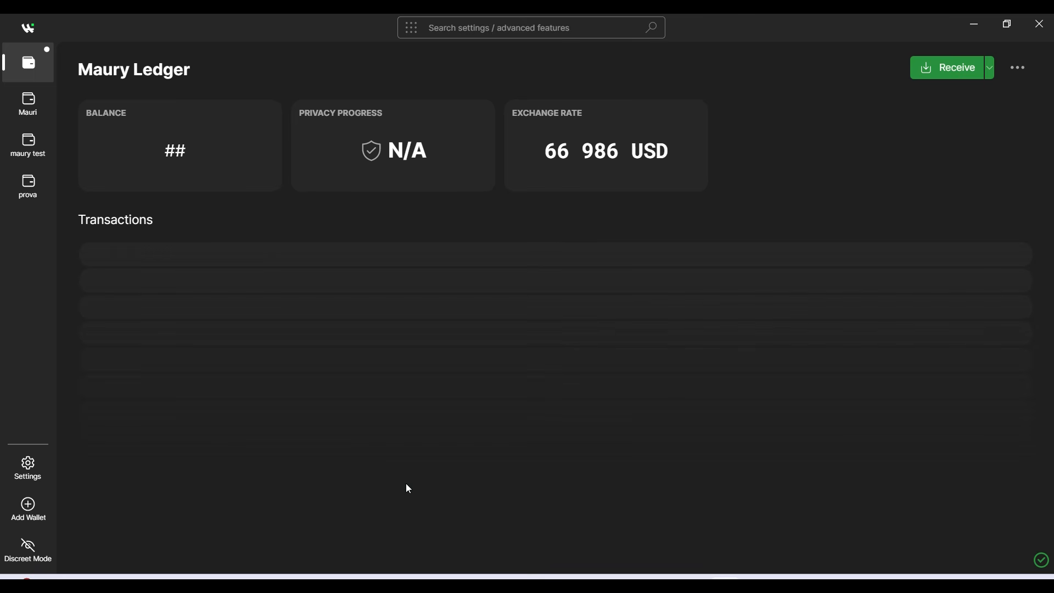
Look at the hardware wallet's receive form, close it, and check the wallet's additional options
{"action": "left_click", "coordinate": [943, 73]}
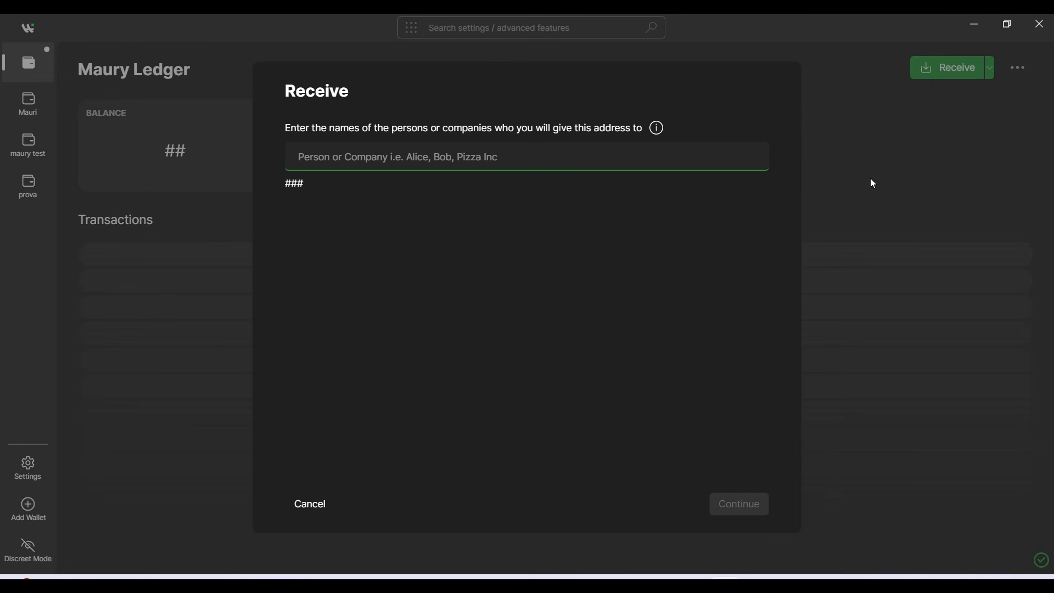
{"action": "left_click", "coordinate": [1022, 61]}
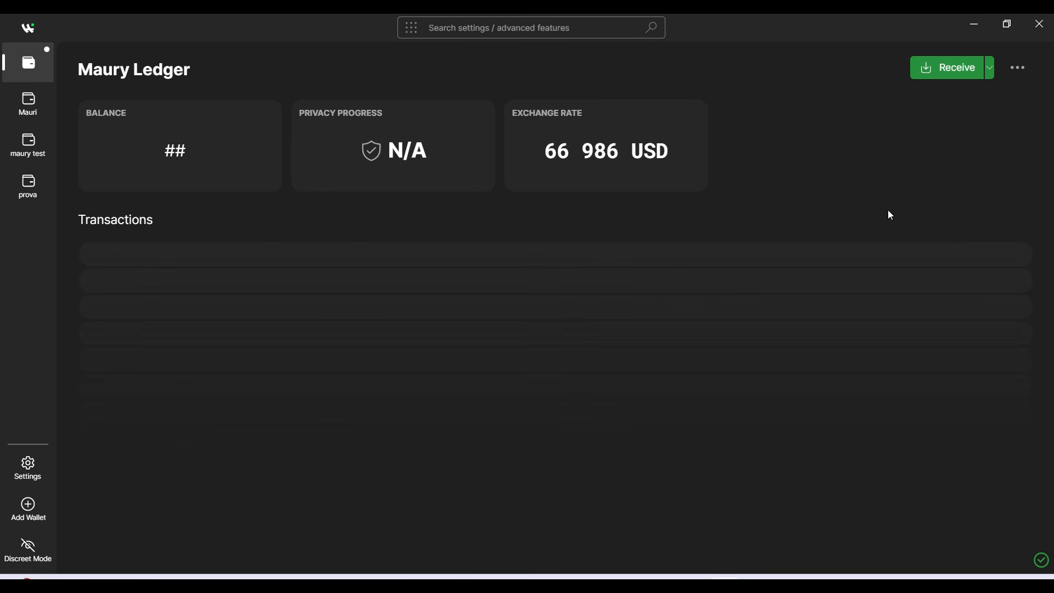
{"action": "left_click", "coordinate": [1020, 68]}
{"action": "left_click", "coordinate": [1021, 116]}
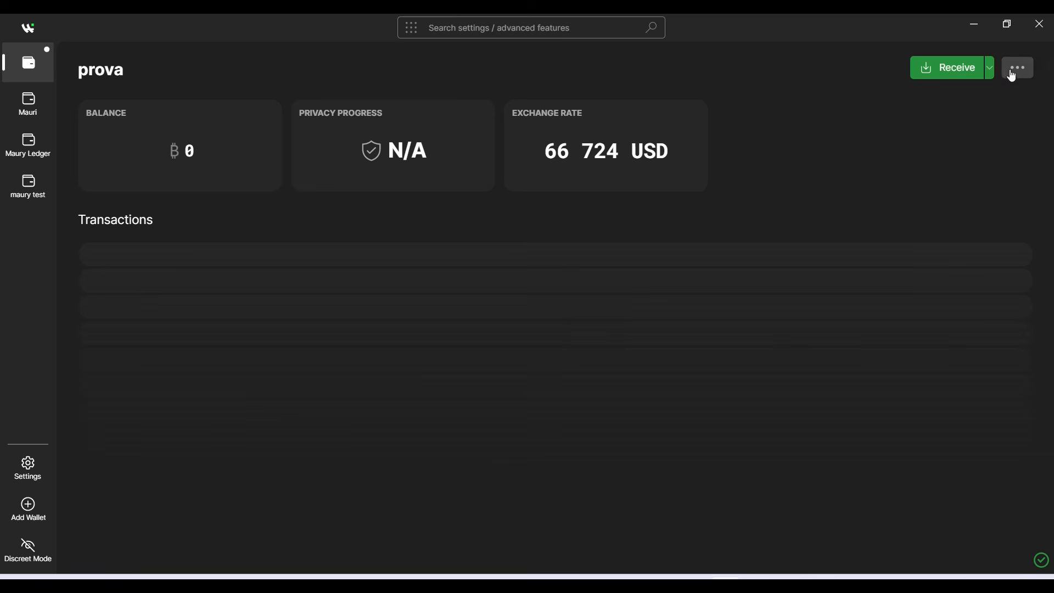
Open the settings of the prova wallet and look through the Coinjoin, Tools and General sections
{"action": "left_click", "coordinate": [1018, 68]}
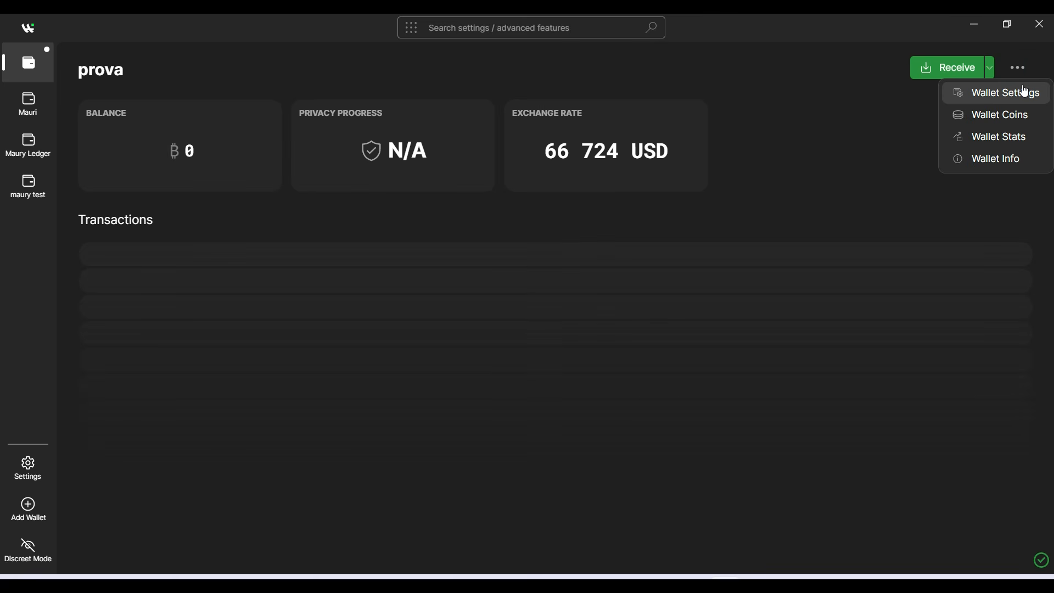
{"action": "left_click", "coordinate": [1025, 96]}
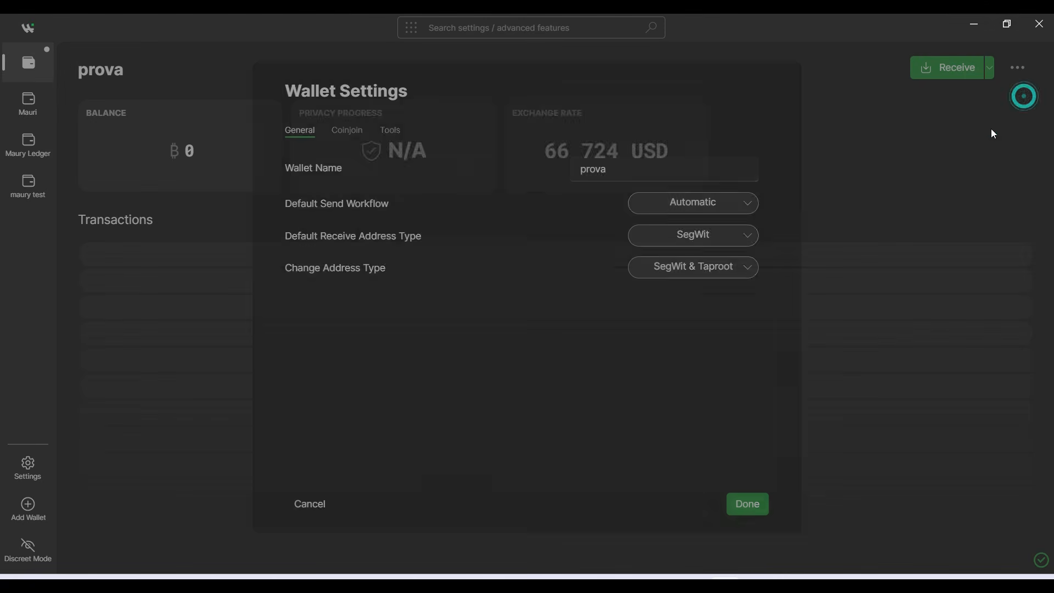
{"action": "left_click", "coordinate": [352, 133]}
{"action": "left_click", "coordinate": [384, 133]}
{"action": "left_click", "coordinate": [303, 131]}
{"action": "left_click", "coordinate": [306, 134]}
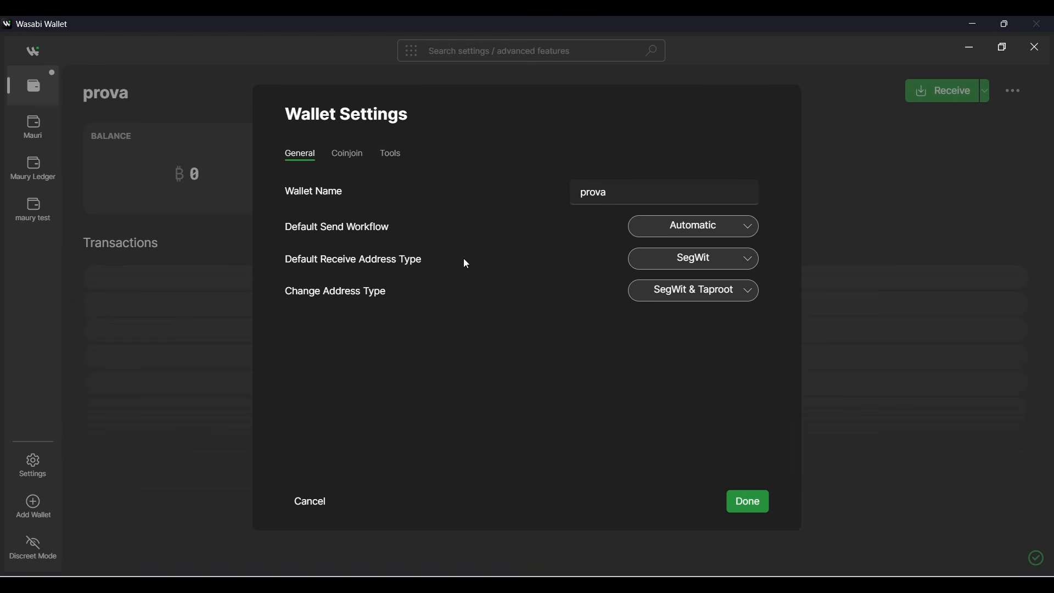
Check the default send workflow choices and set the change address type to SegWit
{"action": "left_click", "coordinate": [696, 225]}
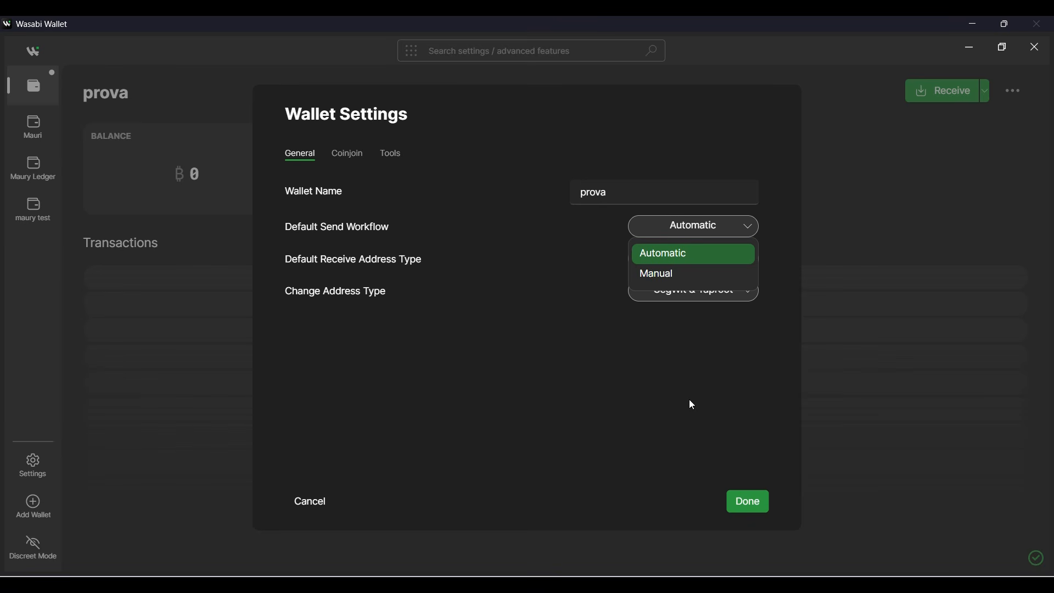
{"action": "left_click", "coordinate": [692, 405]}
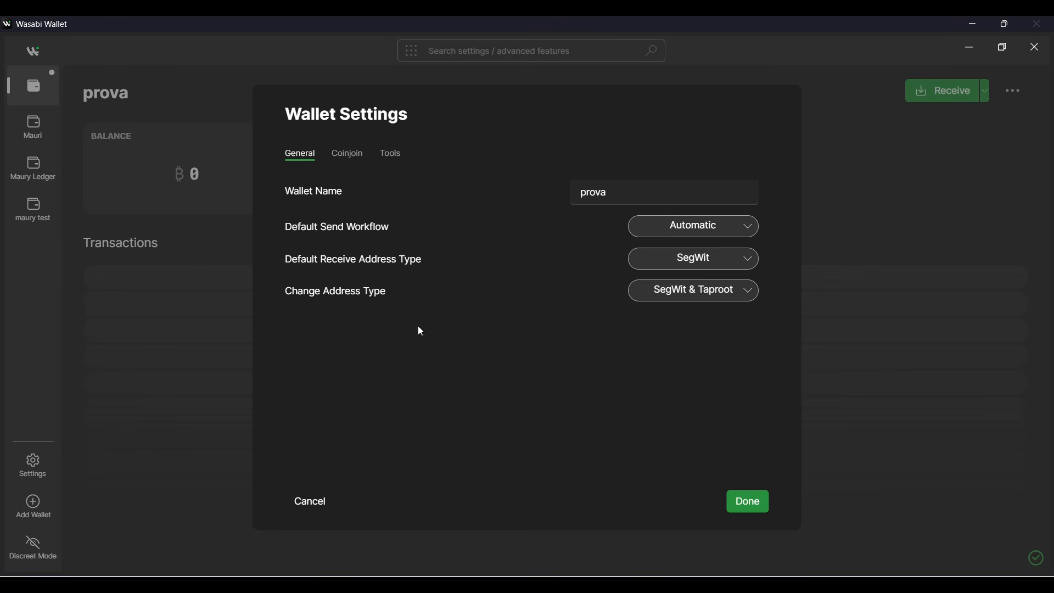
{"action": "left_click", "coordinate": [719, 290]}
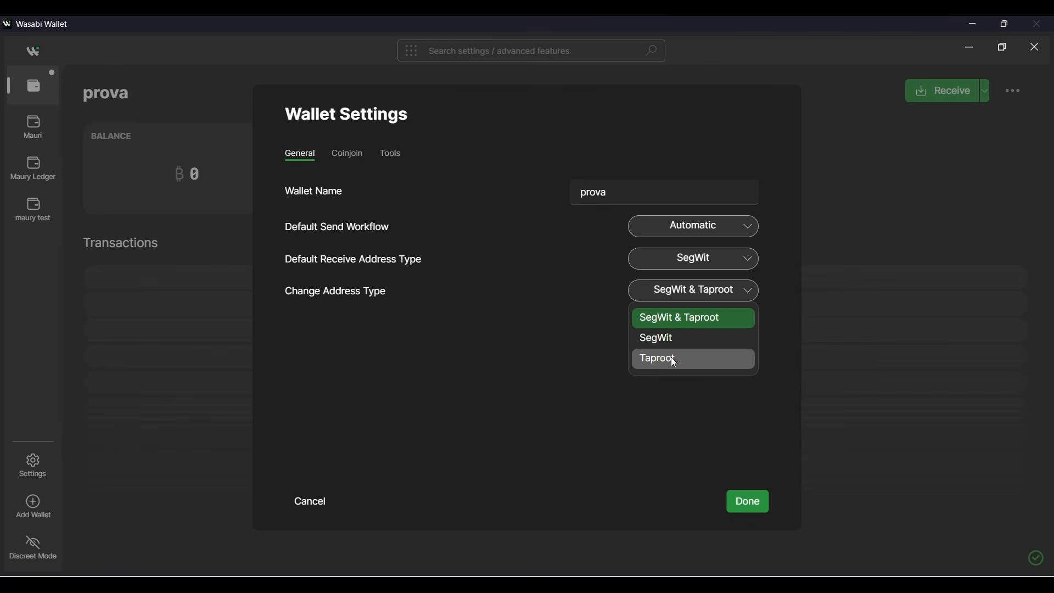
{"action": "left_click", "coordinate": [714, 344]}
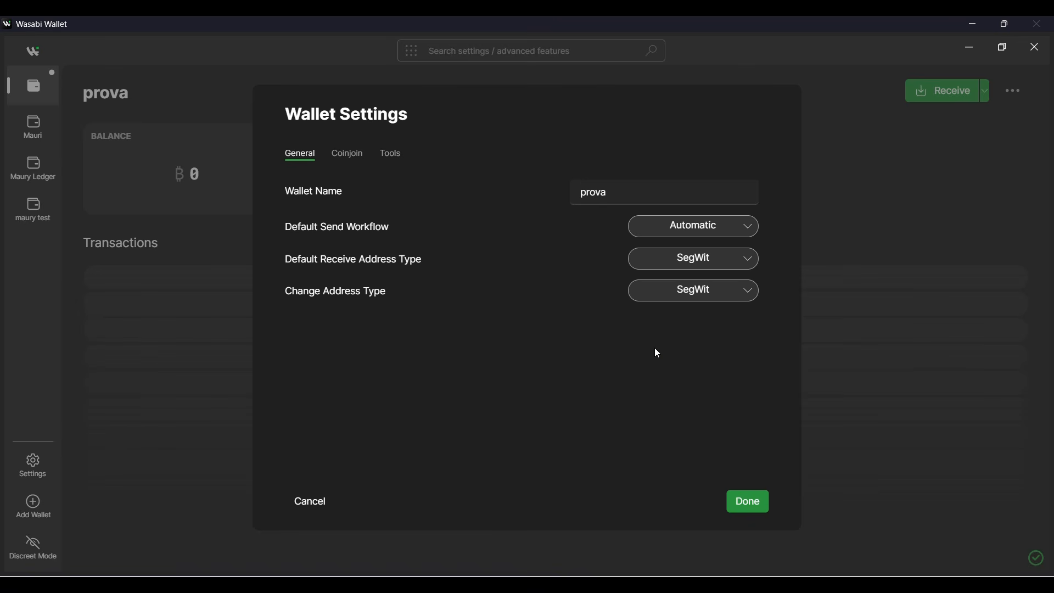
Open the coinjoin settings, compare the Default Strategy and Enhance Privacy presets, and read the stop coinjoin threshold explanation
{"action": "left_click", "coordinate": [359, 156]}
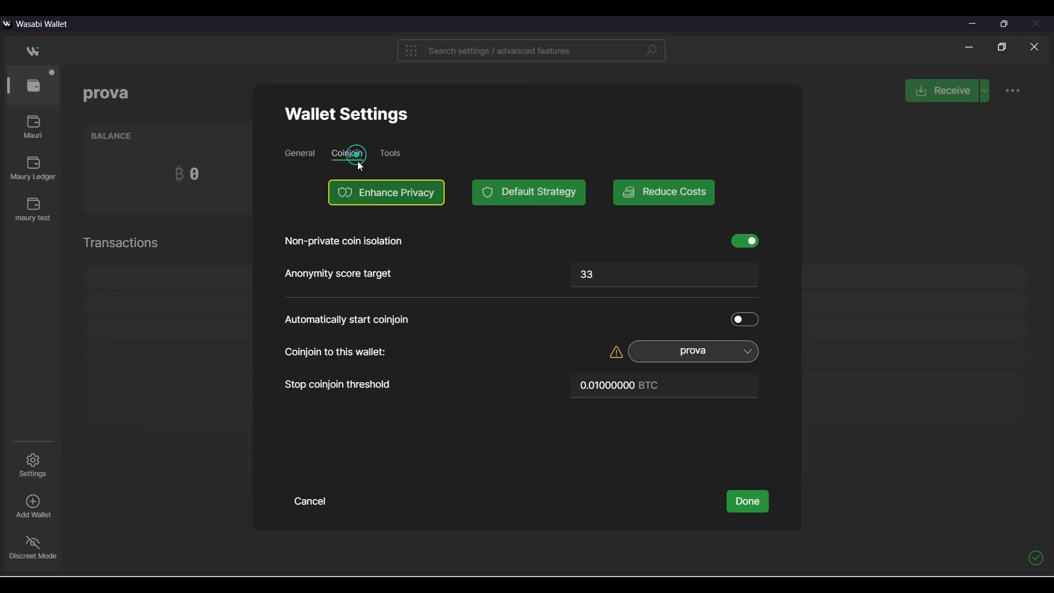
{"action": "left_click", "coordinate": [510, 204]}
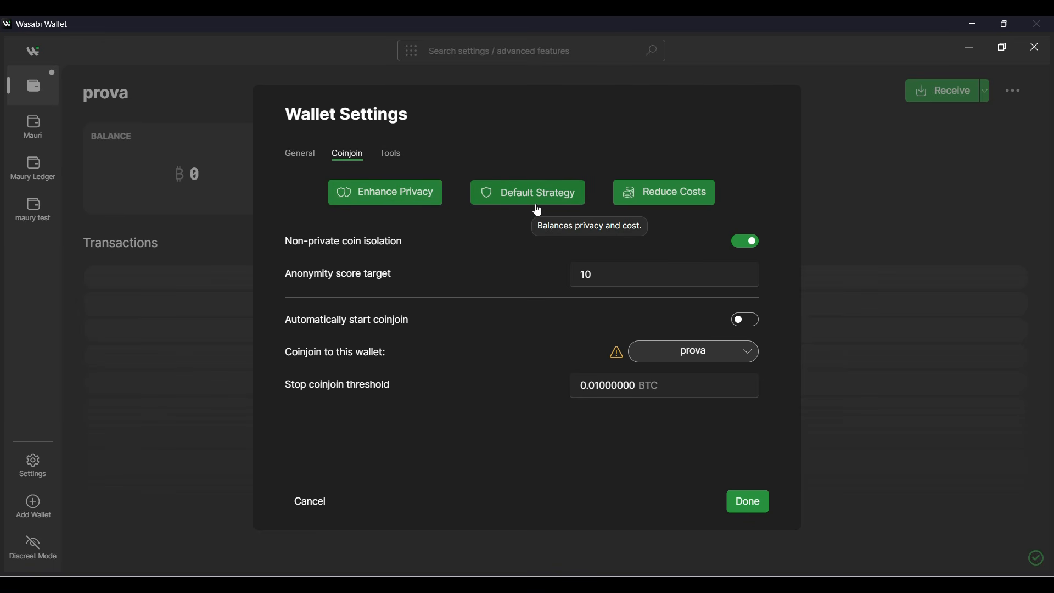
{"action": "left_click", "coordinate": [404, 199]}
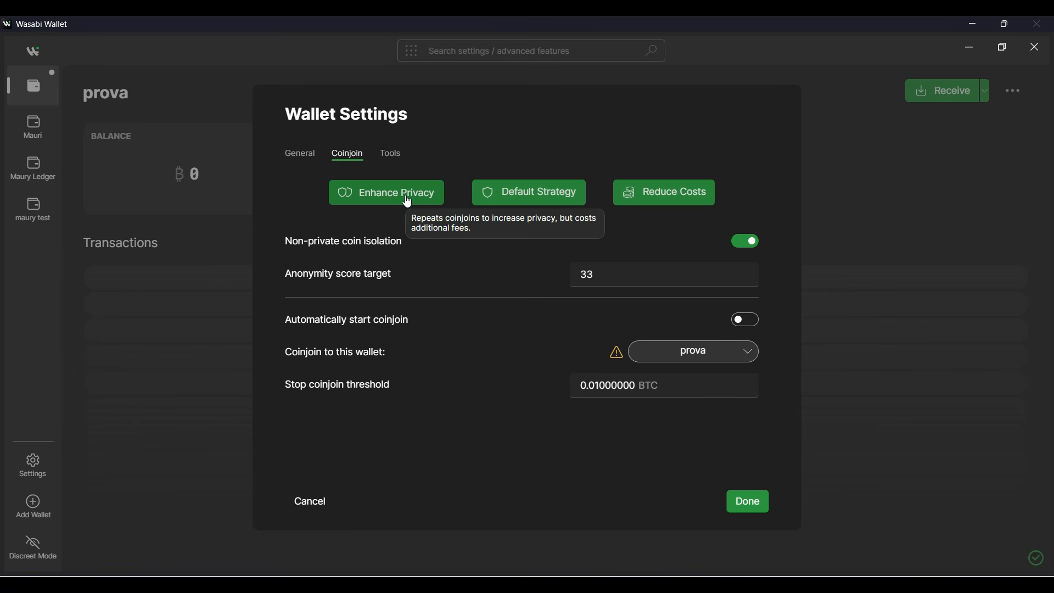
{"action": "left_click", "coordinate": [549, 205]}
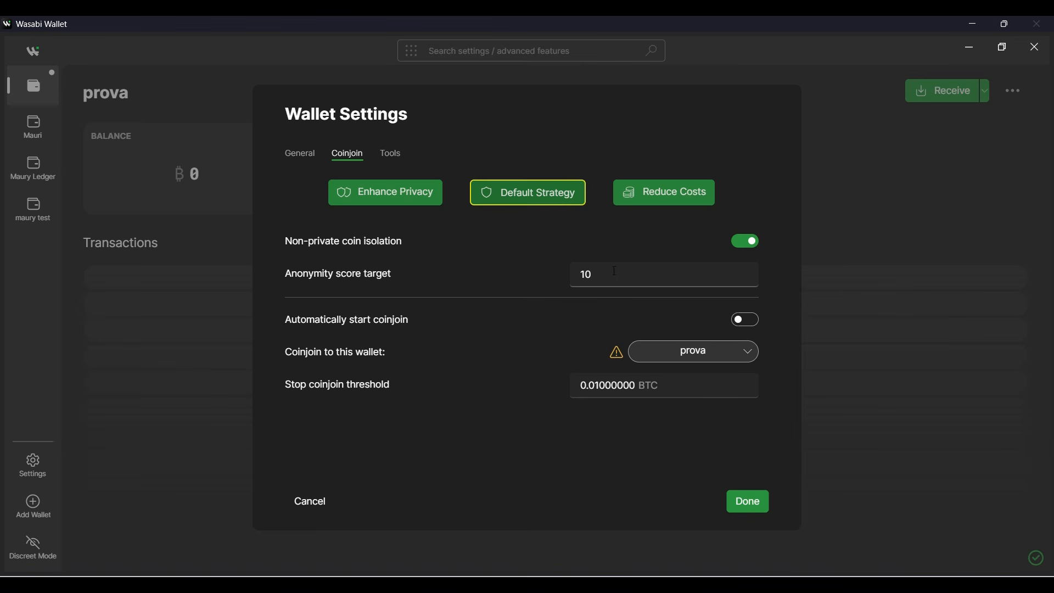
{"action": "left_click", "coordinate": [431, 197]}
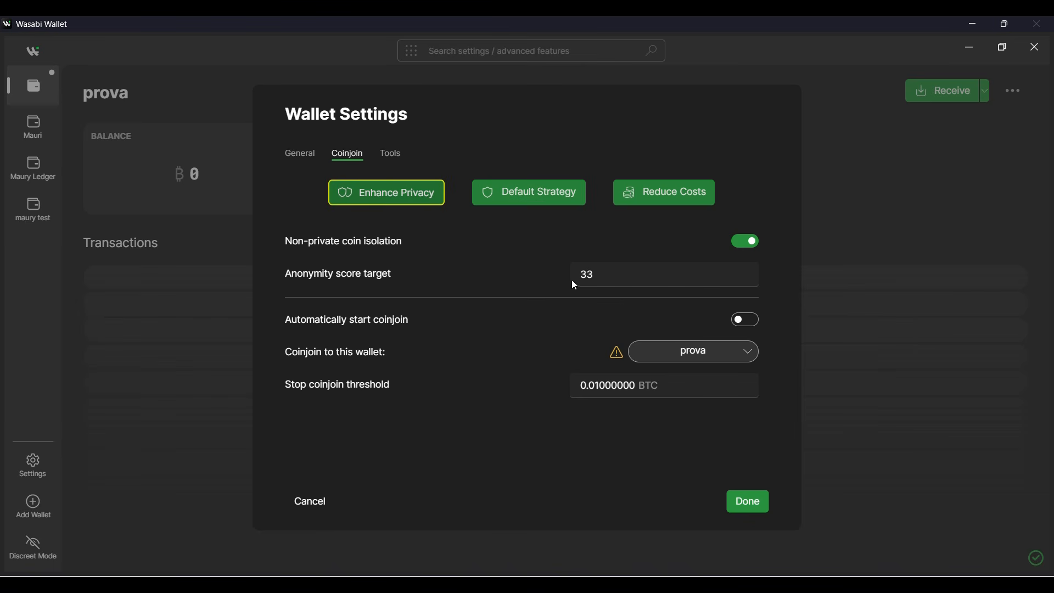
{"action": "left_click", "coordinate": [614, 274]}
{"action": "left_click", "coordinate": [517, 198]}
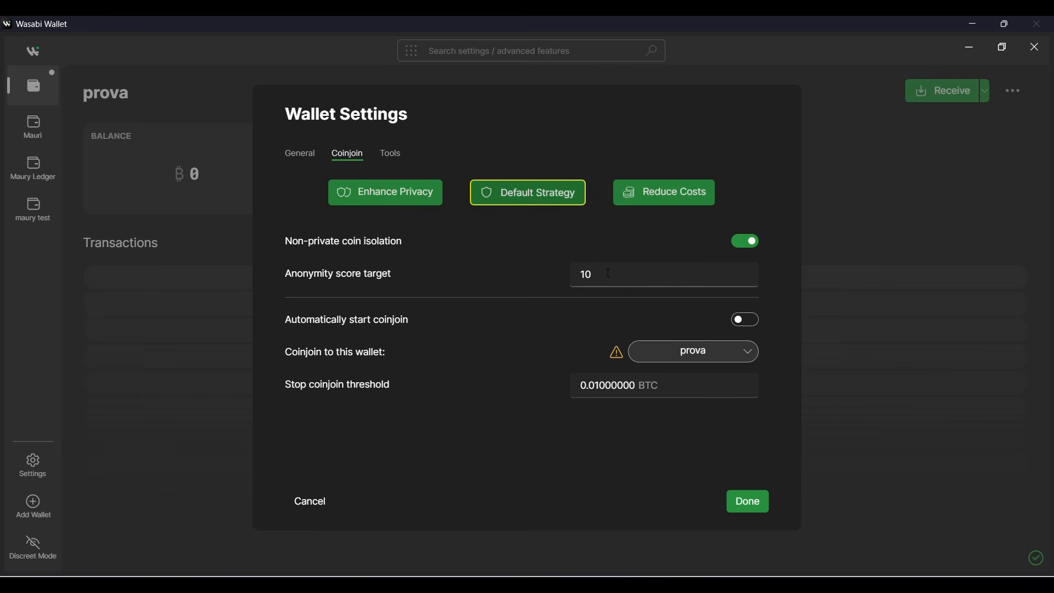
{"action": "left_click", "coordinate": [415, 200]}
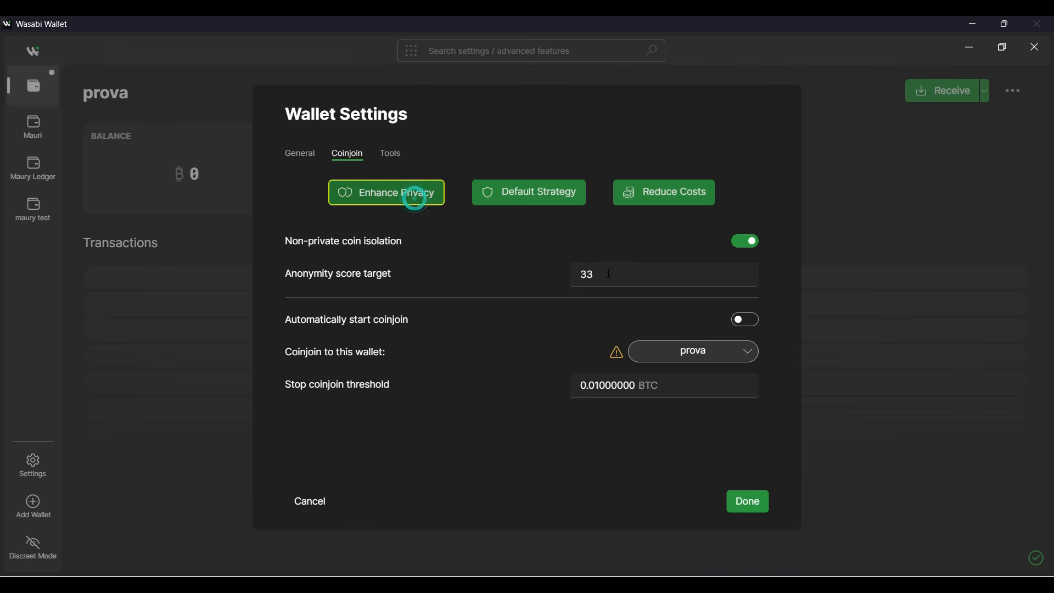
{"action": "left_click", "coordinate": [551, 195]}
{"action": "left_click", "coordinate": [400, 194]}
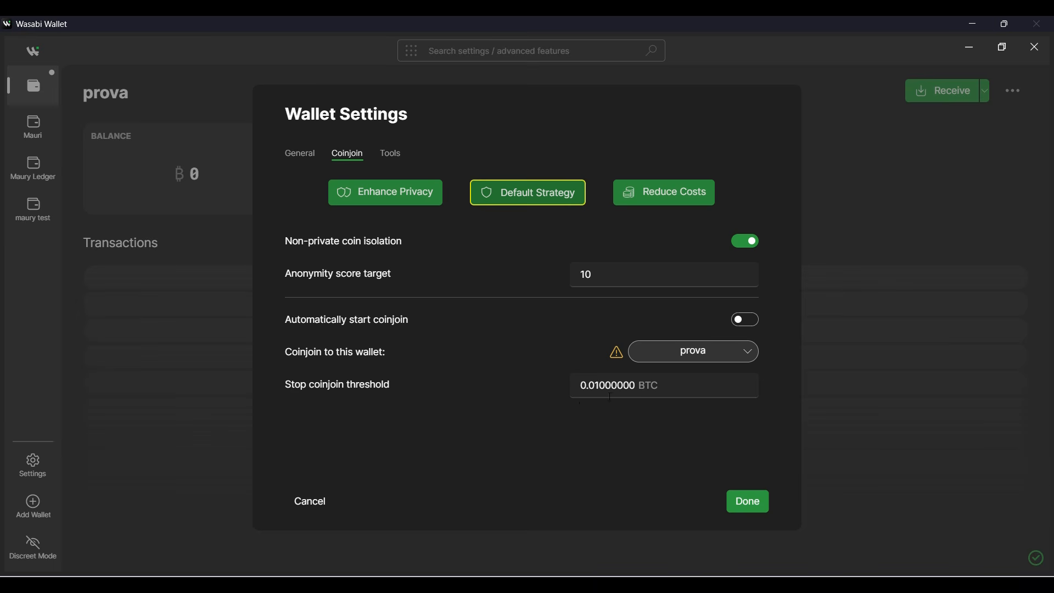
{"action": "mouse_move", "coordinate": [587, 397]}
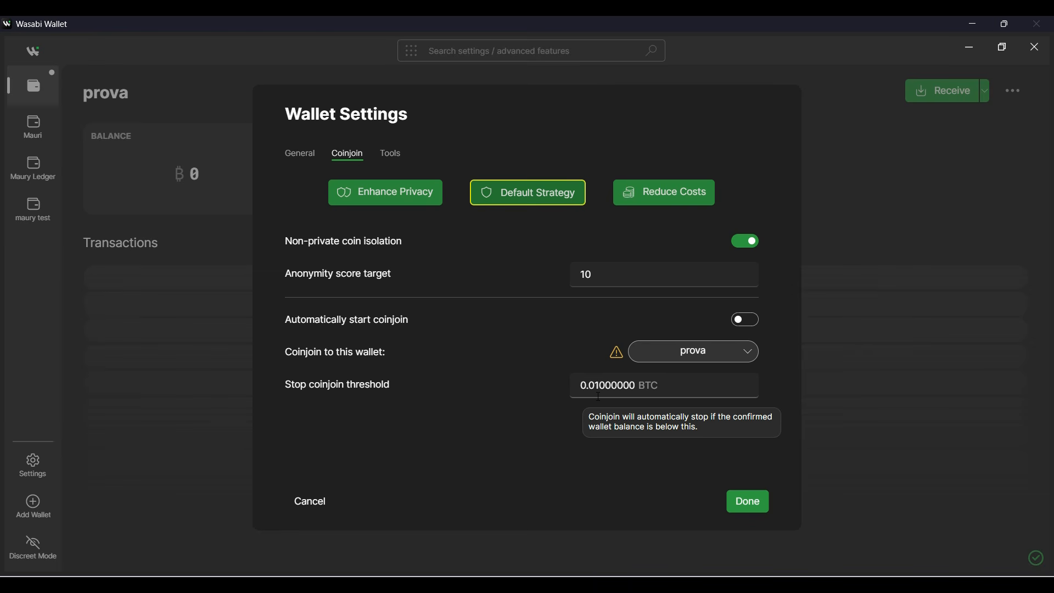
Apply the Reduce Costs coinjoin preset and compare it with Default Strategy
{"action": "left_click", "coordinate": [664, 192]}
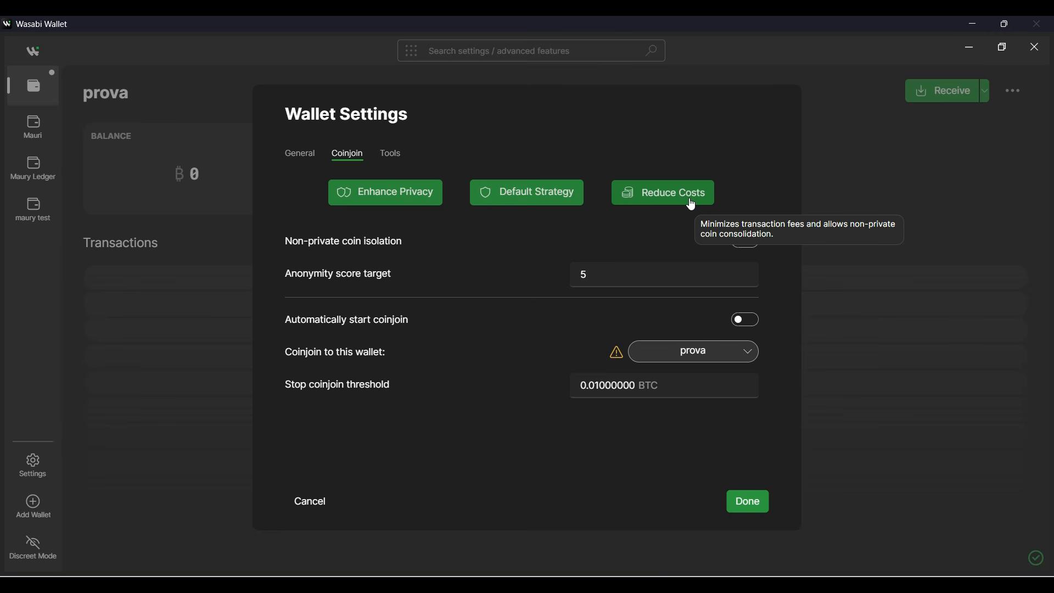
{"action": "left_click", "coordinate": [692, 204]}
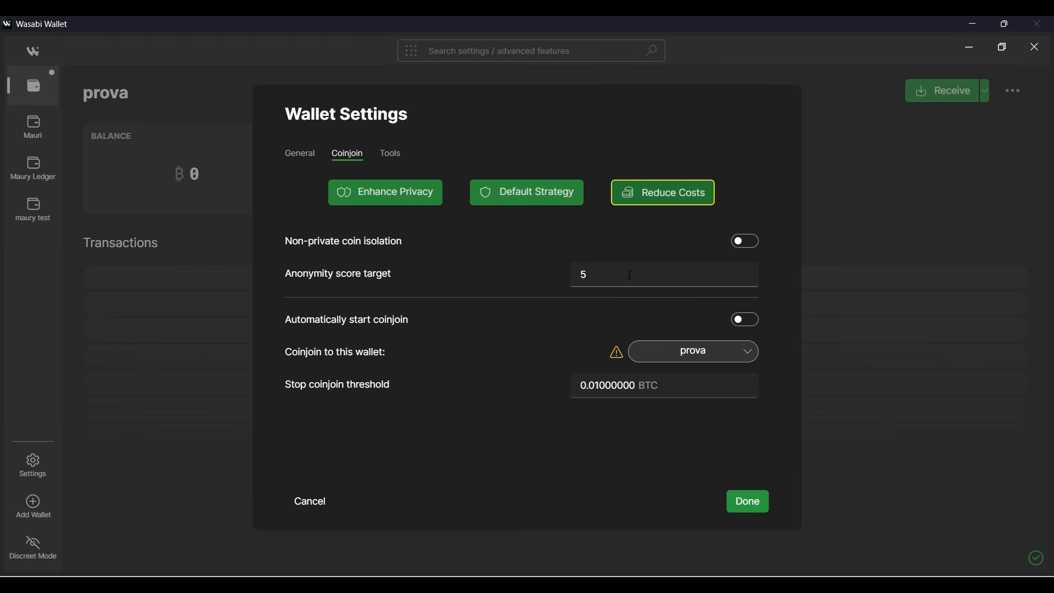
{"action": "left_click", "coordinate": [536, 198]}
{"action": "left_click", "coordinate": [667, 201]}
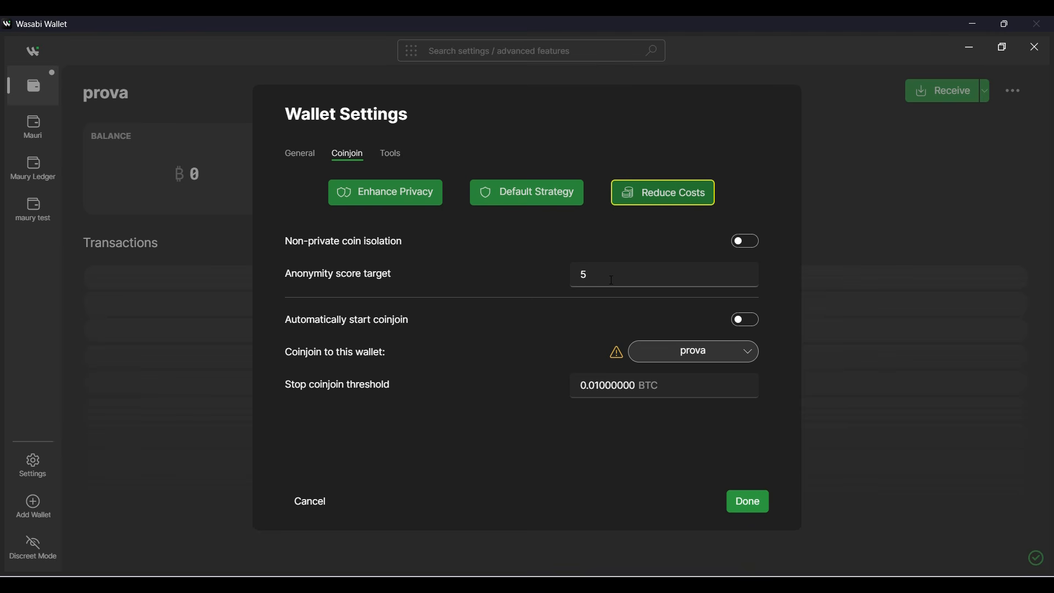
Toggle non-private coin isolation on and off, and apply the Default Strategy preset with automatic coinjoin start enabled
{"action": "left_click", "coordinate": [745, 242]}
{"action": "left_click", "coordinate": [745, 242]}
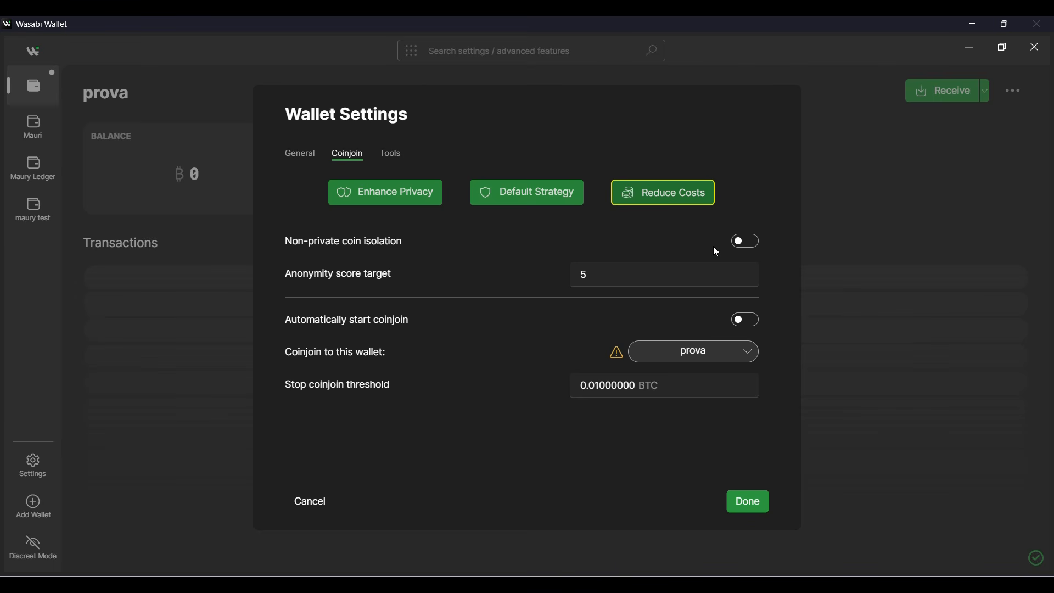
{"action": "left_click", "coordinate": [522, 192]}
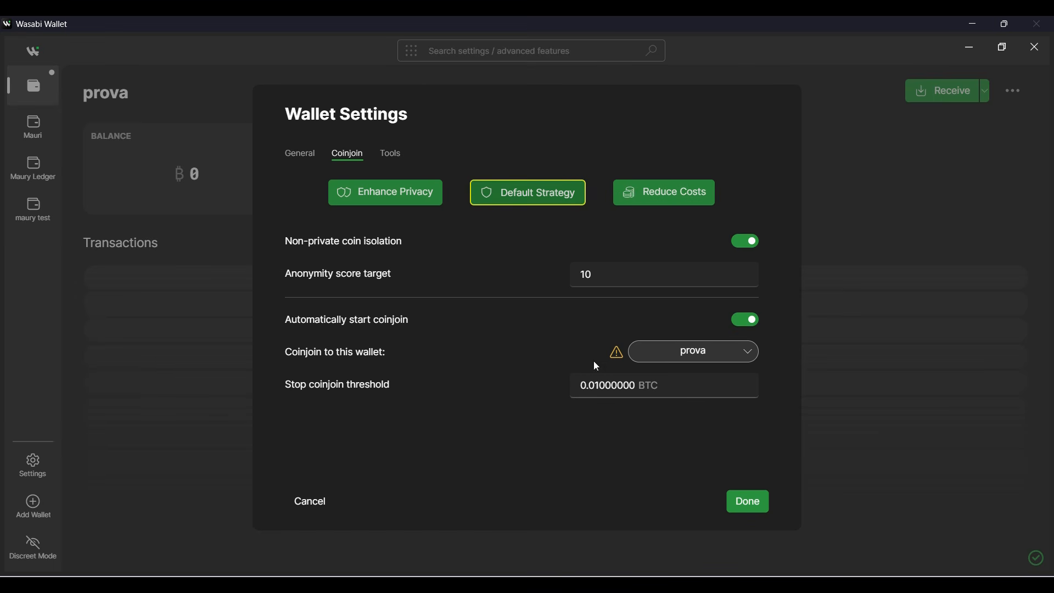
Check the recovery word verification and resync tools available for the wallet, and close the wallet settings
{"action": "left_click", "coordinate": [400, 153]}
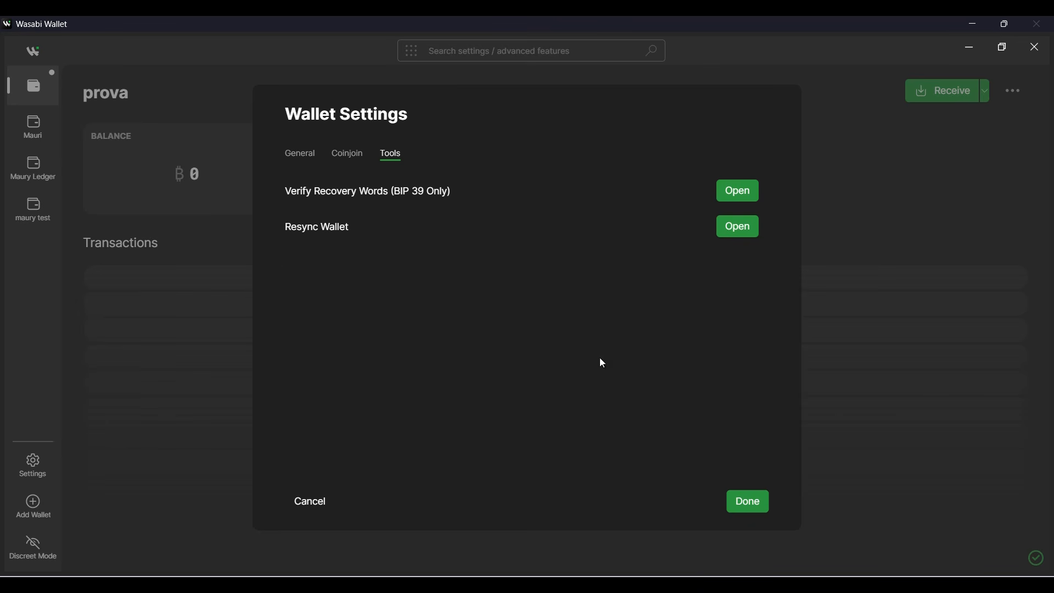
{"action": "key", "text": "Escape"}
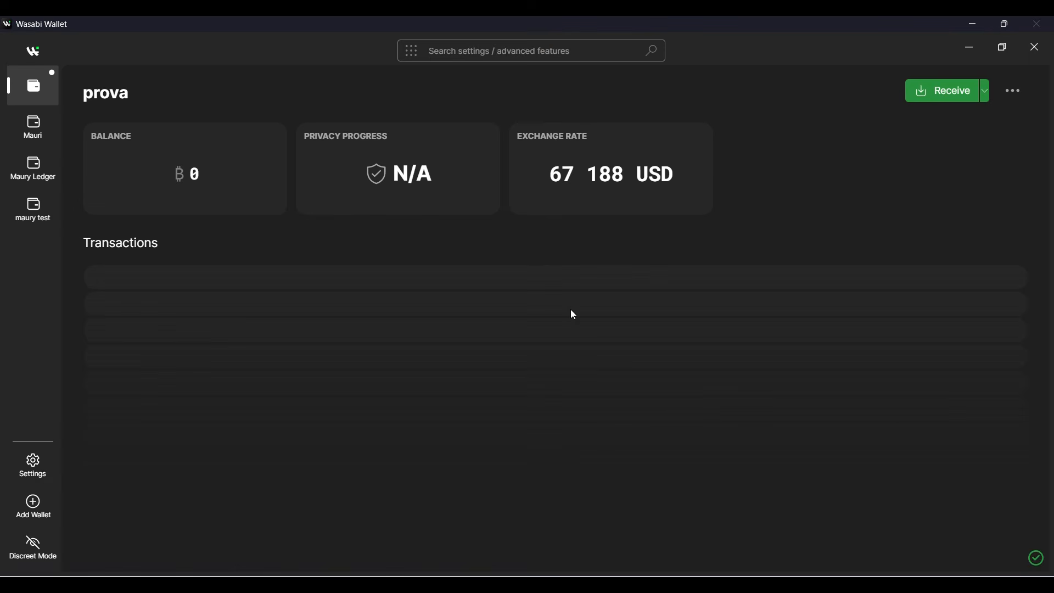
Review the network choices in the application's Bitcoin settings, and toggle the Bitcoin node RPC connection on and off to see its fields
{"action": "left_click", "coordinate": [35, 470]}
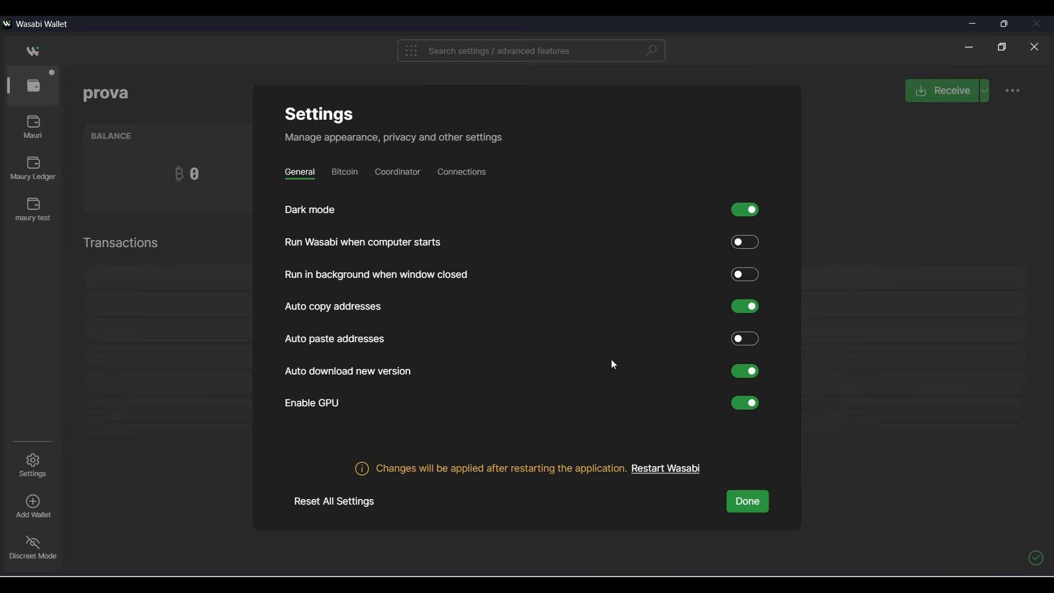
{"action": "left_click", "coordinate": [355, 173]}
{"action": "left_click", "coordinate": [671, 214]}
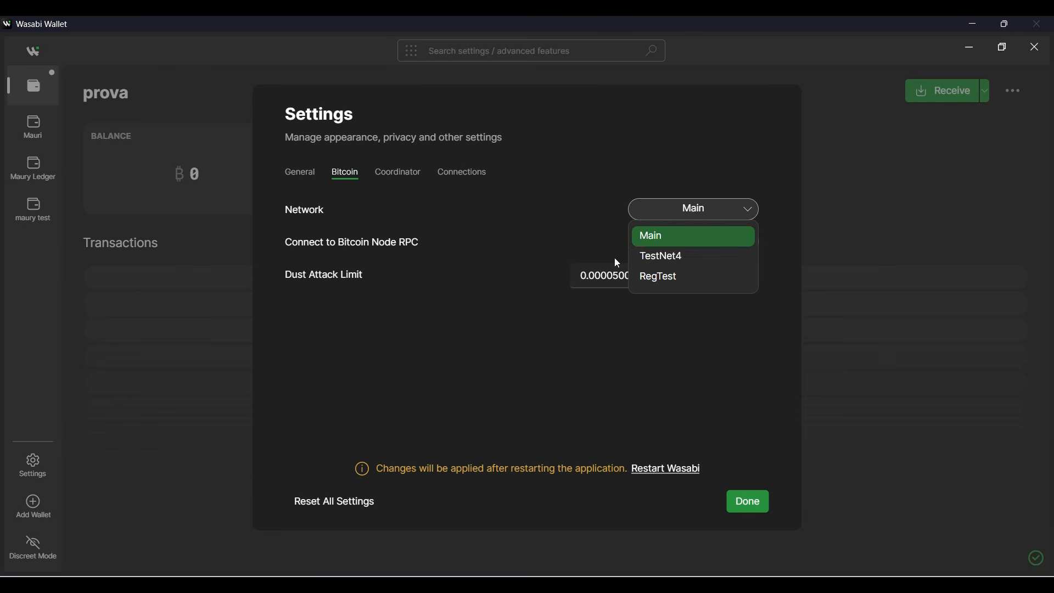
{"action": "left_click", "coordinate": [680, 201]}
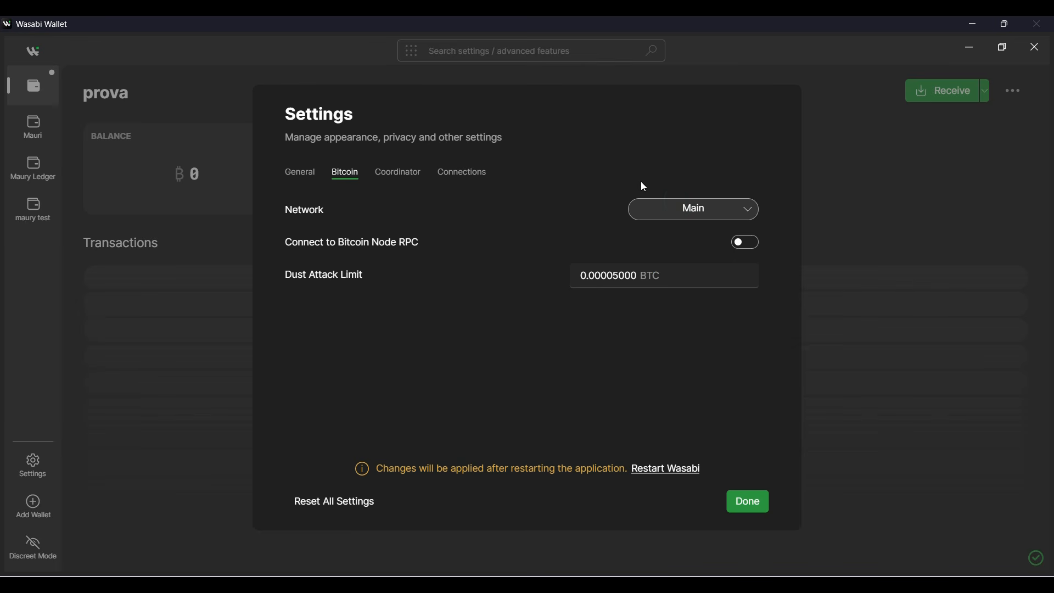
{"action": "left_click", "coordinate": [740, 246]}
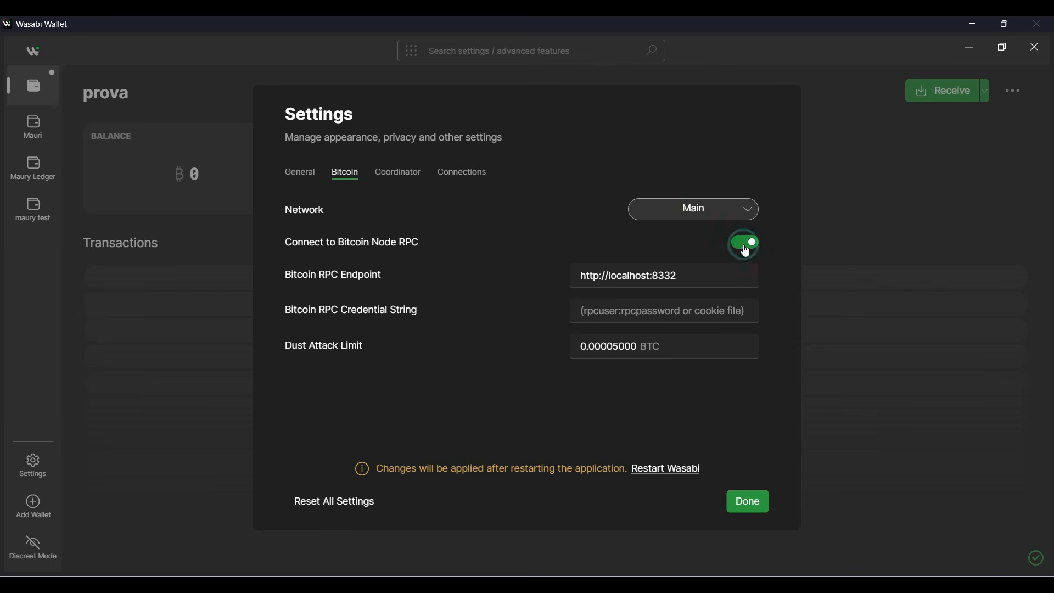
{"action": "left_click", "coordinate": [743, 248]}
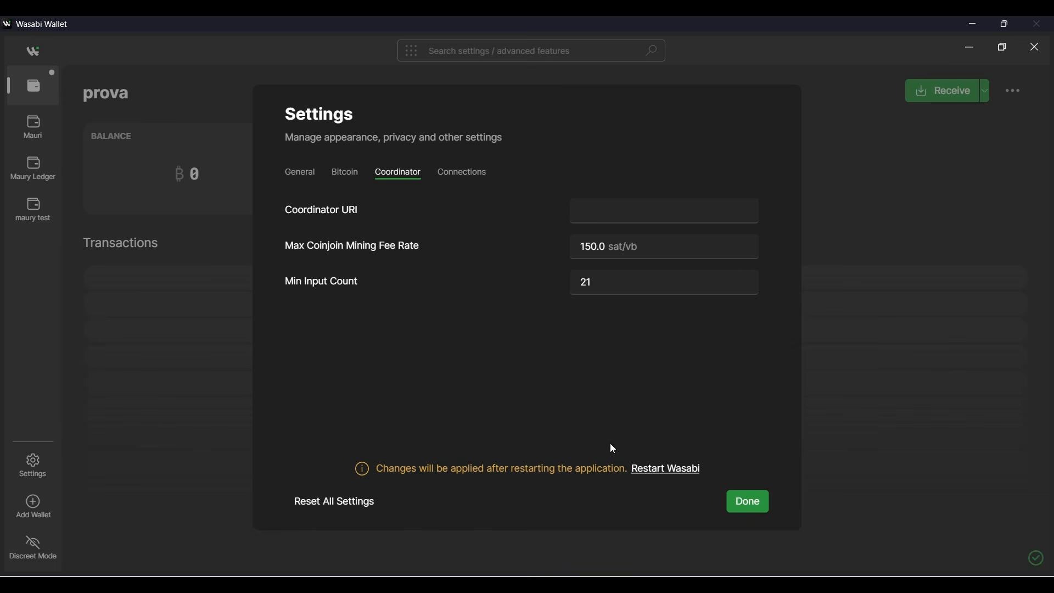
Switch to the Wabisator coordinators list in the browser and compare the coordinators' links, fees, 24h volume and status
{"action": "mouse_move", "coordinate": [665, 586]}
{"action": "left_click", "coordinate": [681, 544]}
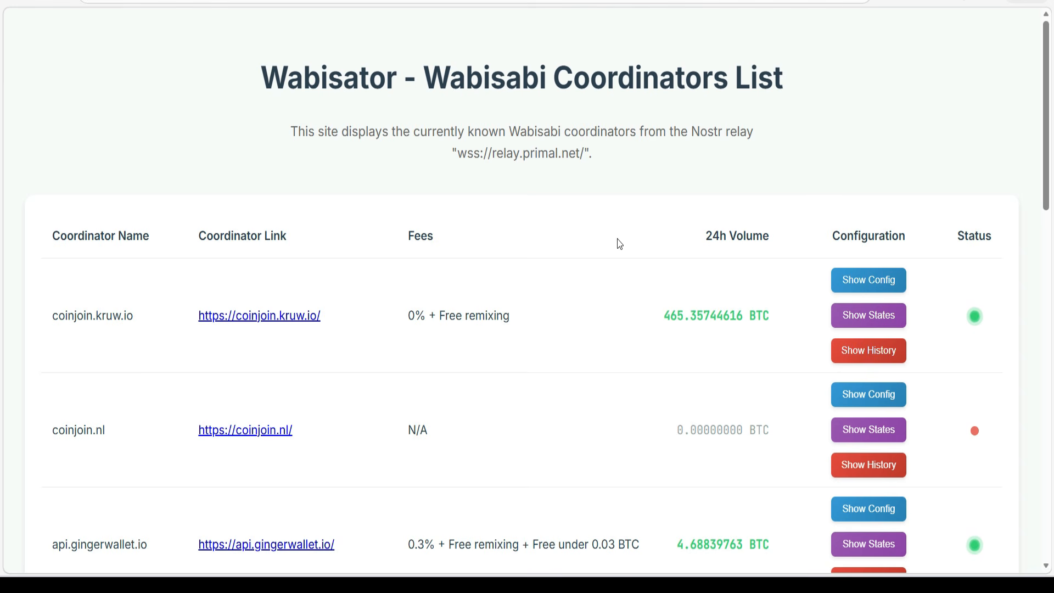
{"action": "scroll", "coordinate": [662, 228], "scroll_direction": "down", "scroll_amount": 1}
{"action": "scroll", "coordinate": [337, 177], "scroll_direction": "down", "scroll_amount": 1}
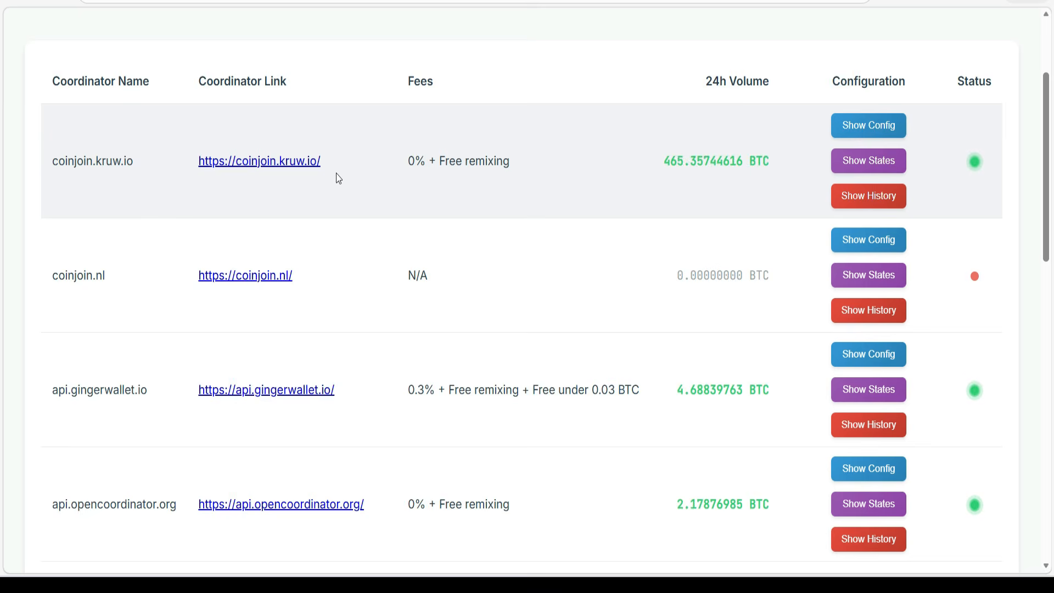
{"action": "scroll", "coordinate": [323, 117], "scroll_direction": "down", "scroll_amount": 2}
{"action": "scroll", "coordinate": [365, 203], "scroll_direction": "up", "scroll_amount": 1}
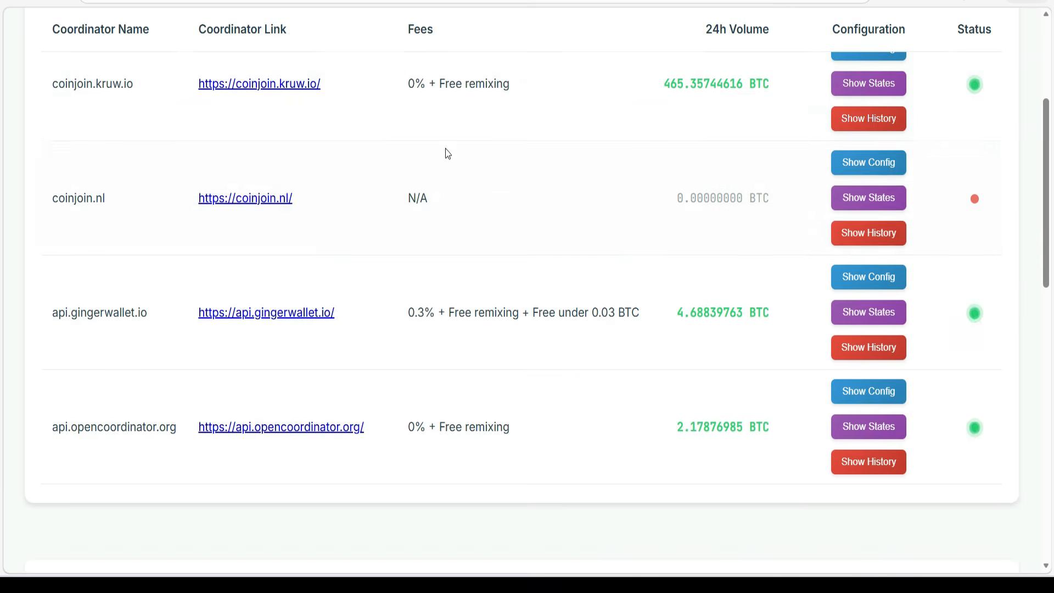
{"action": "scroll", "coordinate": [447, 153], "scroll_direction": "up", "scroll_amount": 1}
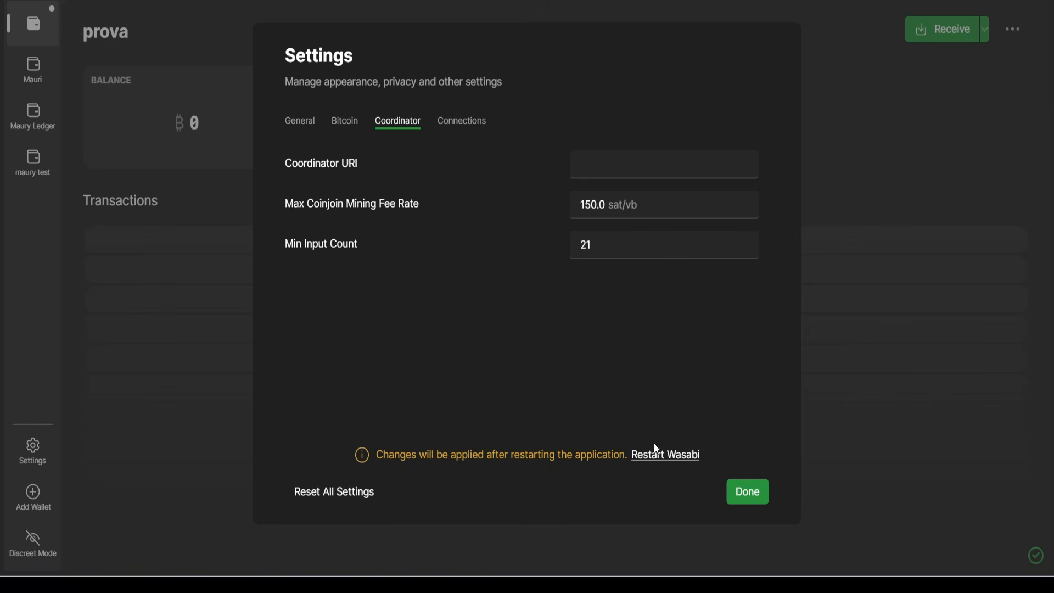